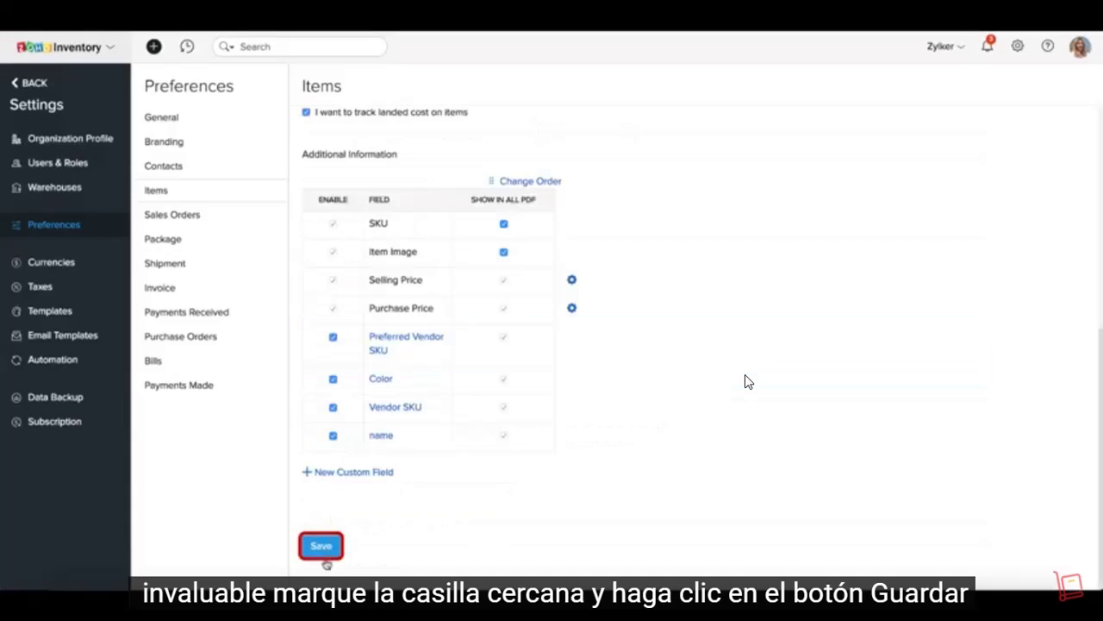
- Save the item preferences and start a new sales price list named Christmas Sale
{"action": "left_click", "coordinate": [323, 549]}
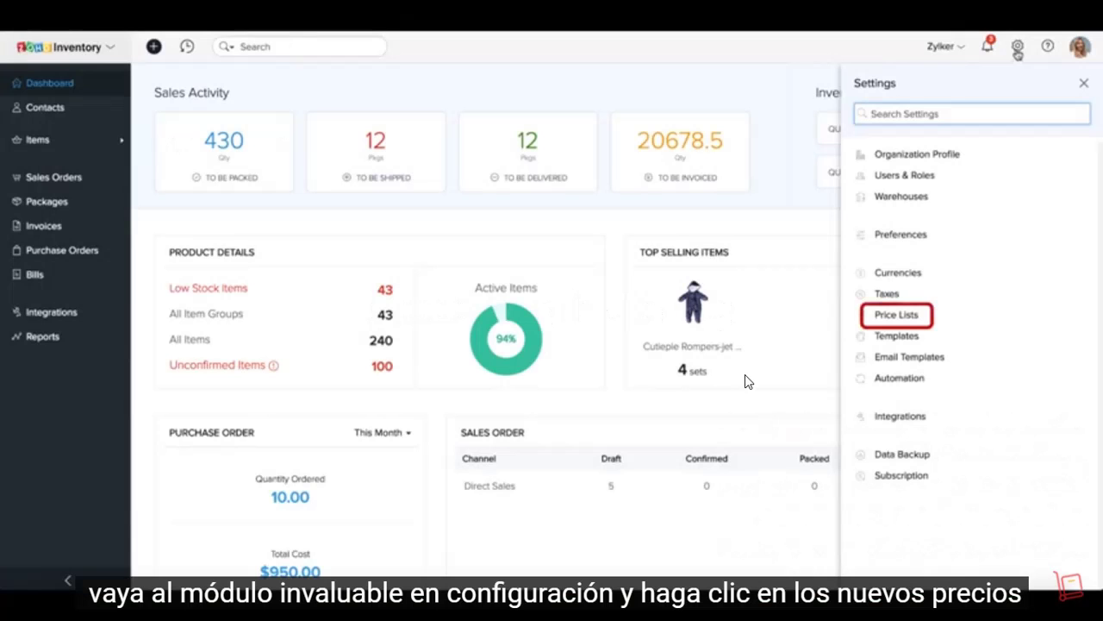
{"action": "left_click", "coordinate": [985, 315]}
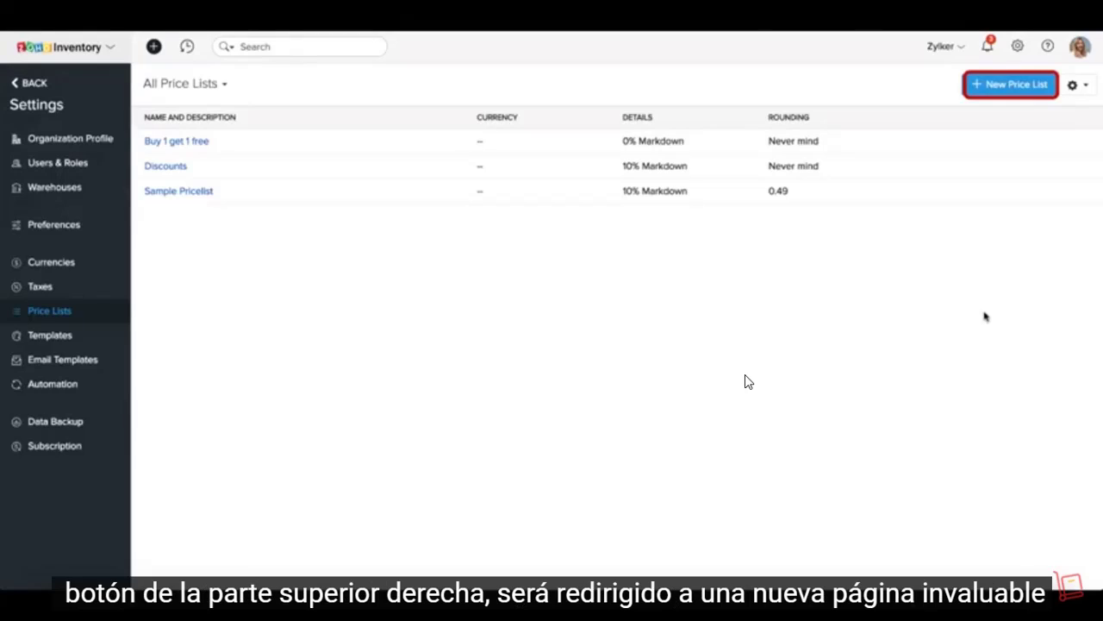
{"action": "left_click", "coordinate": [1009, 92]}
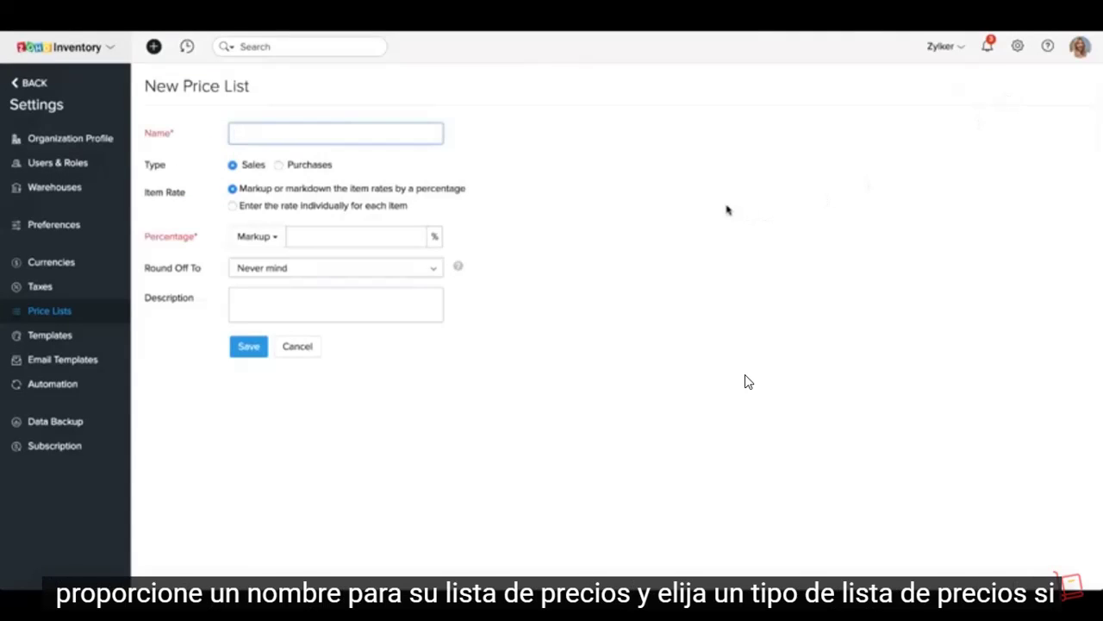
{"action": "type", "text": "Christmas Sale"}
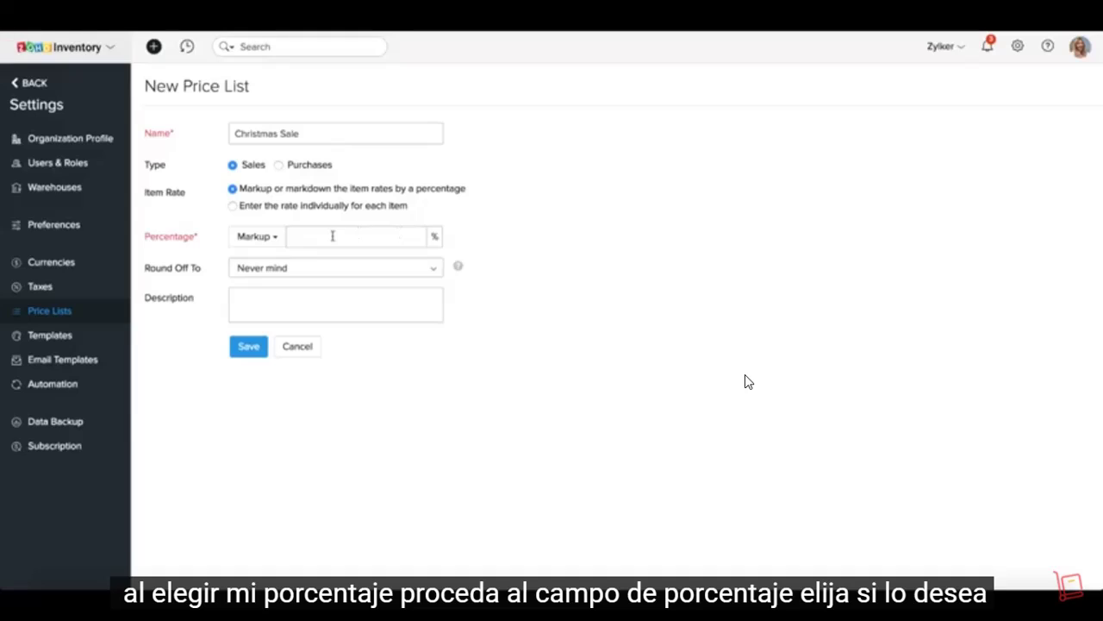
- Set the Christmas Sale price list to a 5% markdown on item rates
{"action": "left_click", "coordinate": [274, 236]}
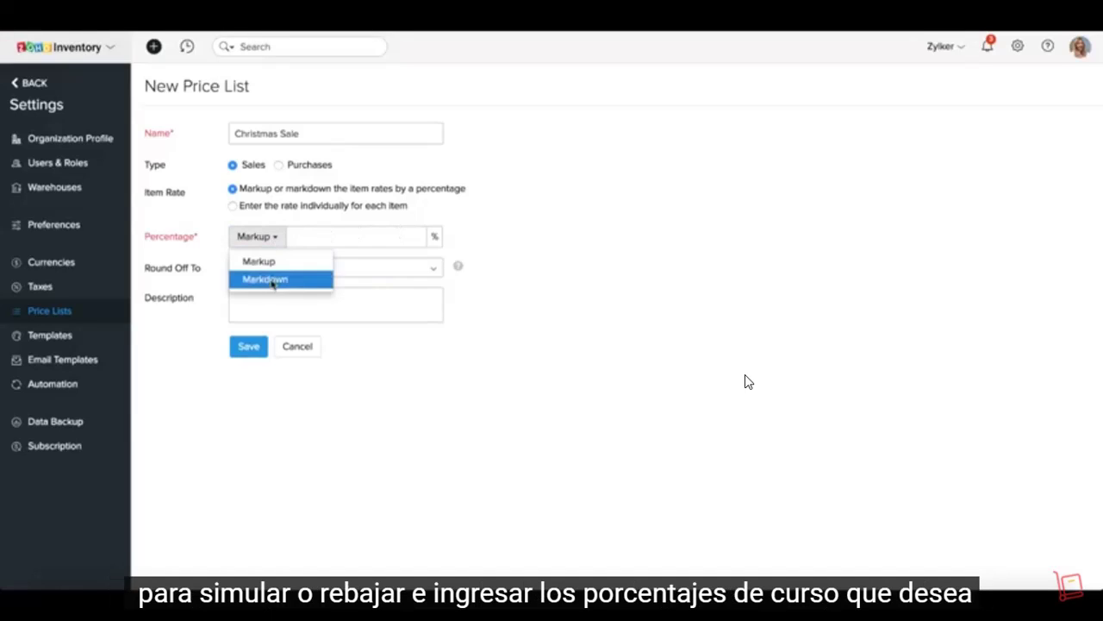
{"action": "left_click", "coordinate": [272, 282]}
{"action": "left_click", "coordinate": [318, 239]}
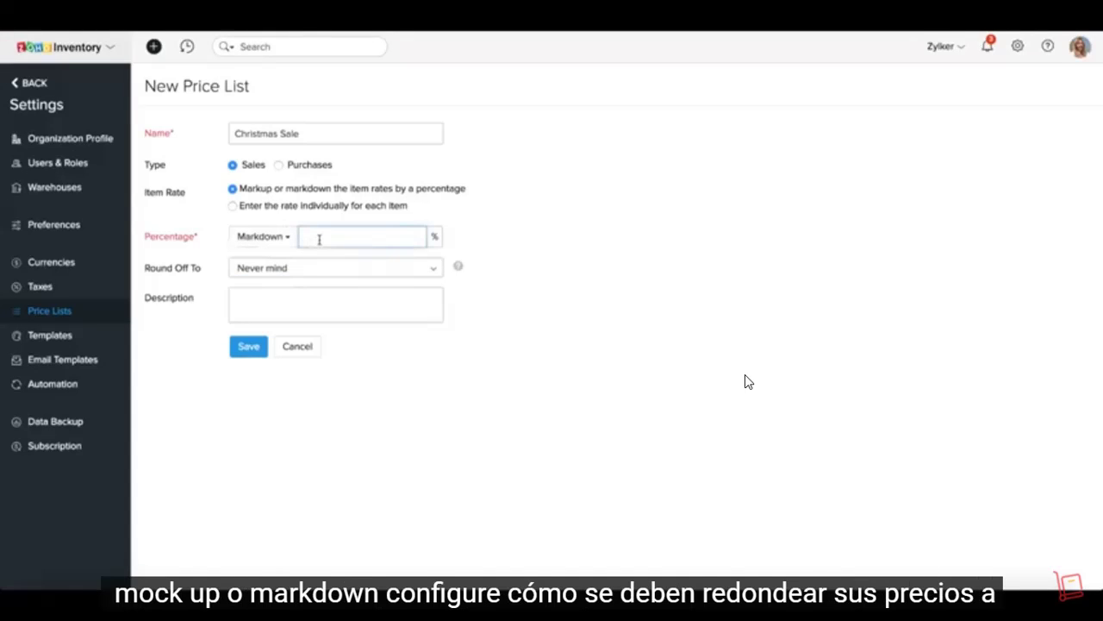
{"action": "type", "text": "5"}
{"action": "left_click", "coordinate": [485, 267]}
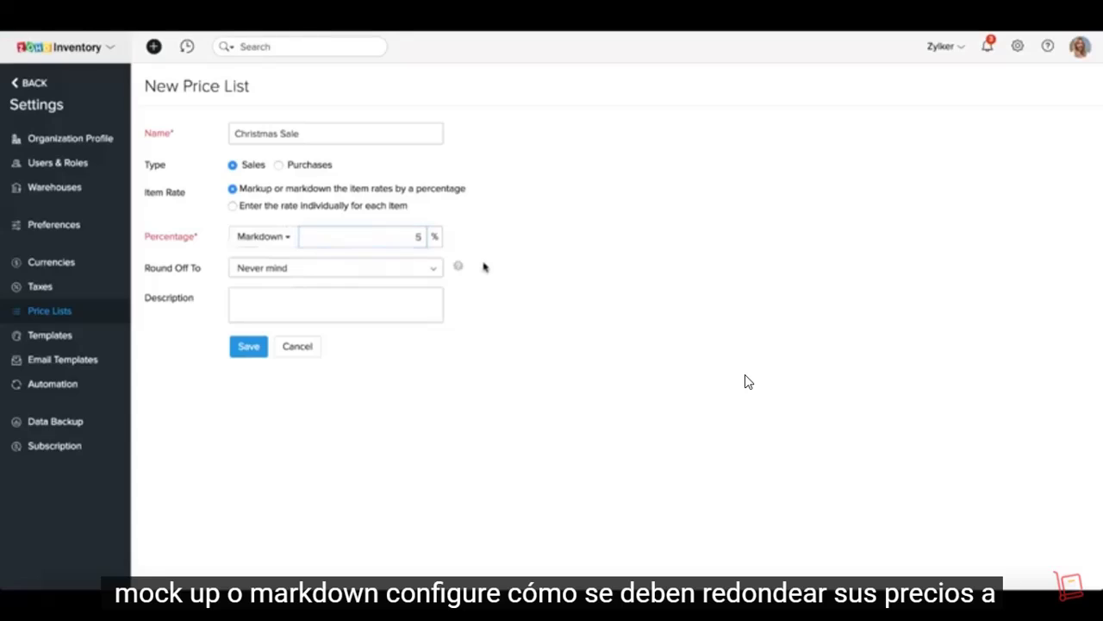
- Round the list's prices off to the nearest whole number and add the description Christmas 2018
{"action": "left_click", "coordinate": [367, 273]}
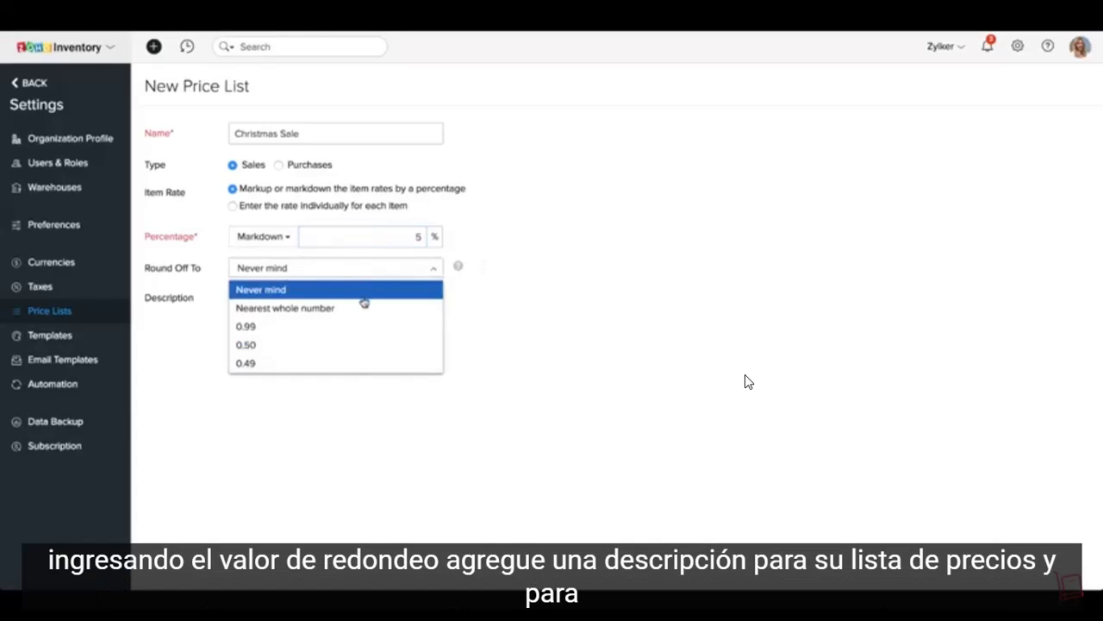
{"action": "left_click", "coordinate": [365, 306]}
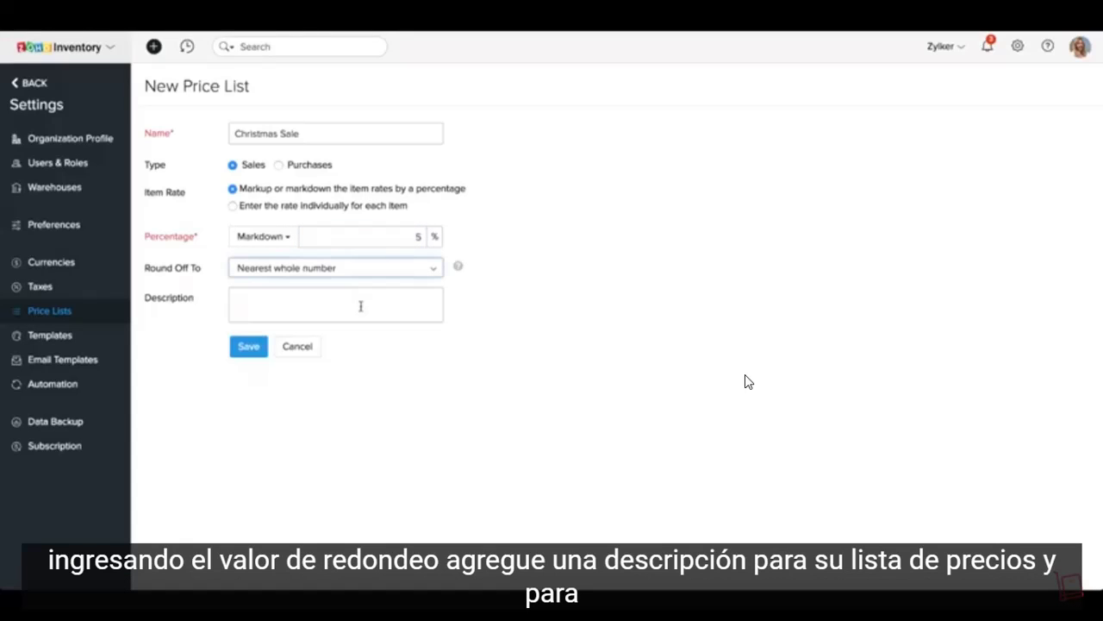
{"action": "left_click", "coordinate": [360, 306]}
{"action": "type", "text": "Christmas 2018"}
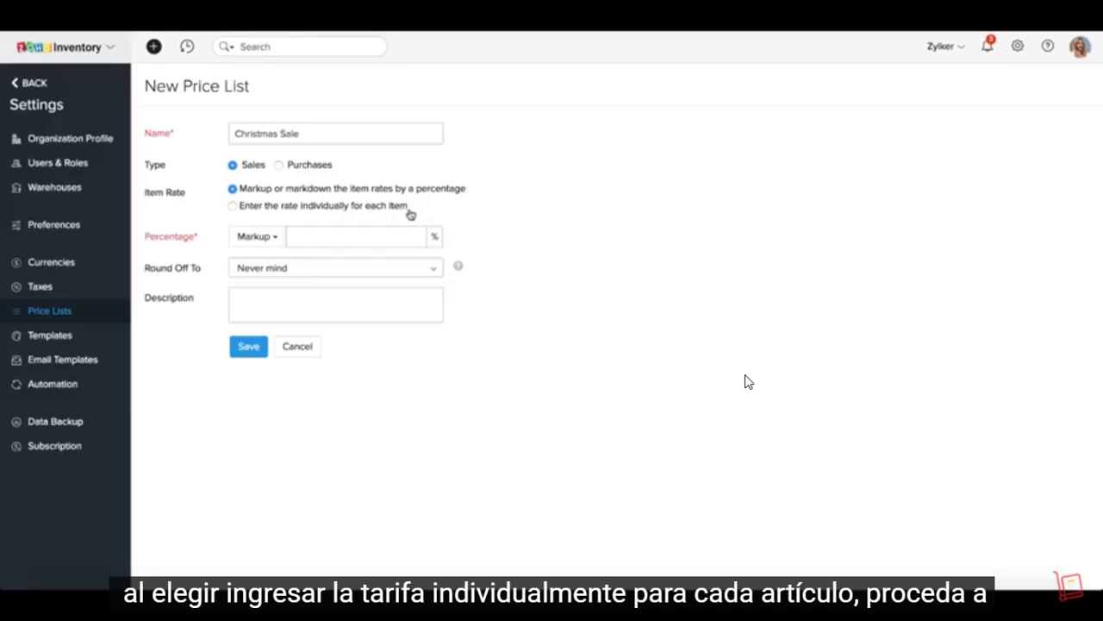
- Switch the price list to individually entered item rates and set its currency to CAD- Canadian Dollar
{"action": "left_click", "coordinate": [408, 208]}
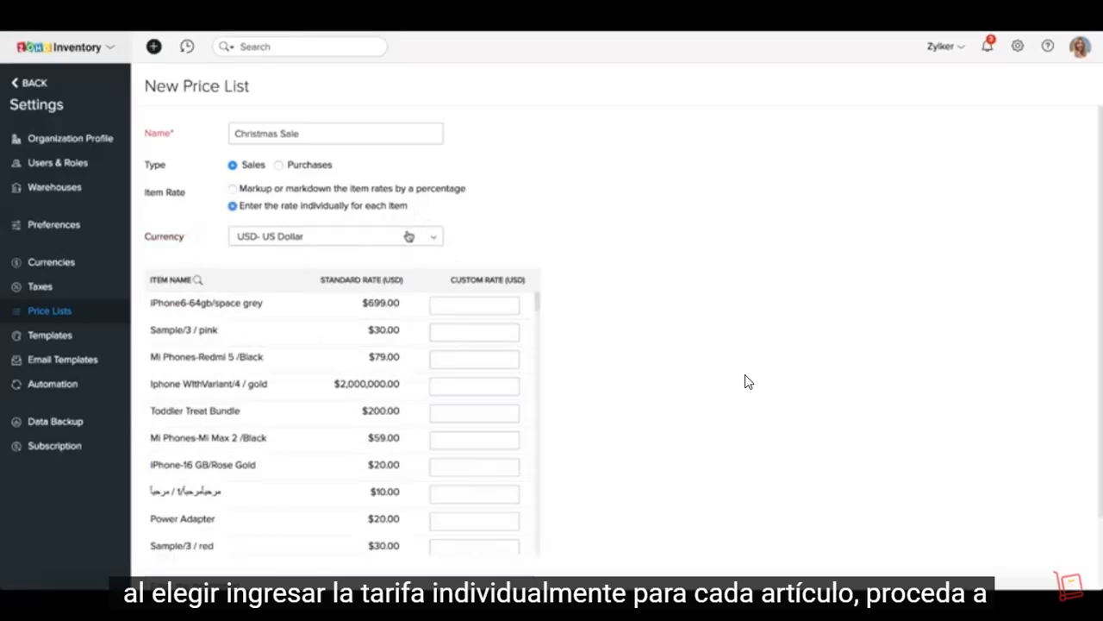
{"action": "left_click", "coordinate": [408, 236]}
{"action": "scroll", "coordinate": [403, 305], "scroll_direction": "up", "scroll_amount": 1}
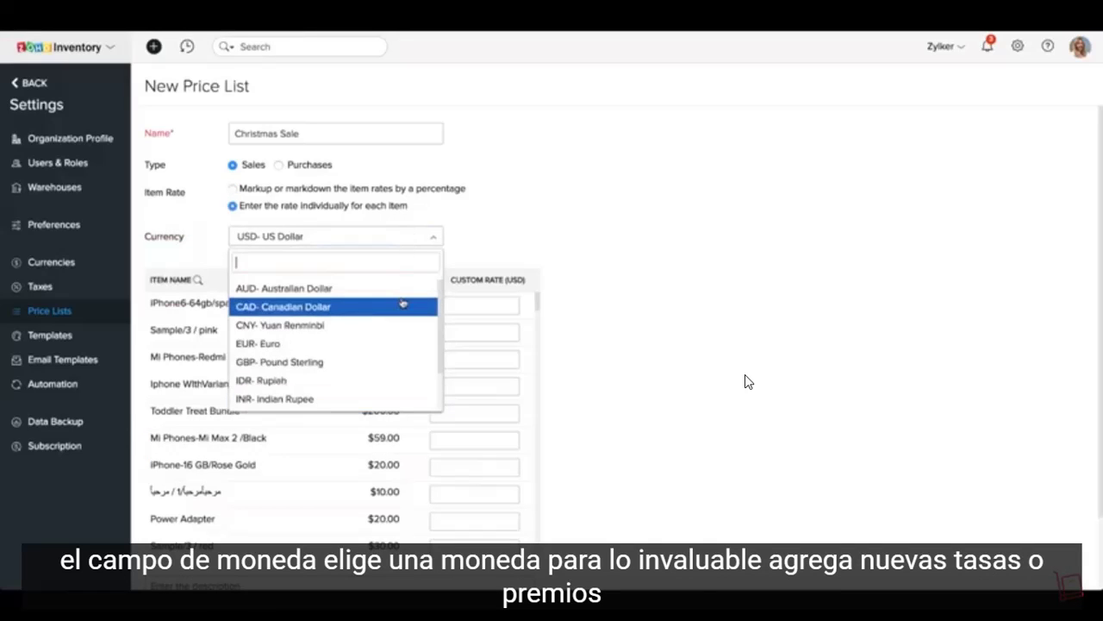
{"action": "left_click", "coordinate": [402, 306]}
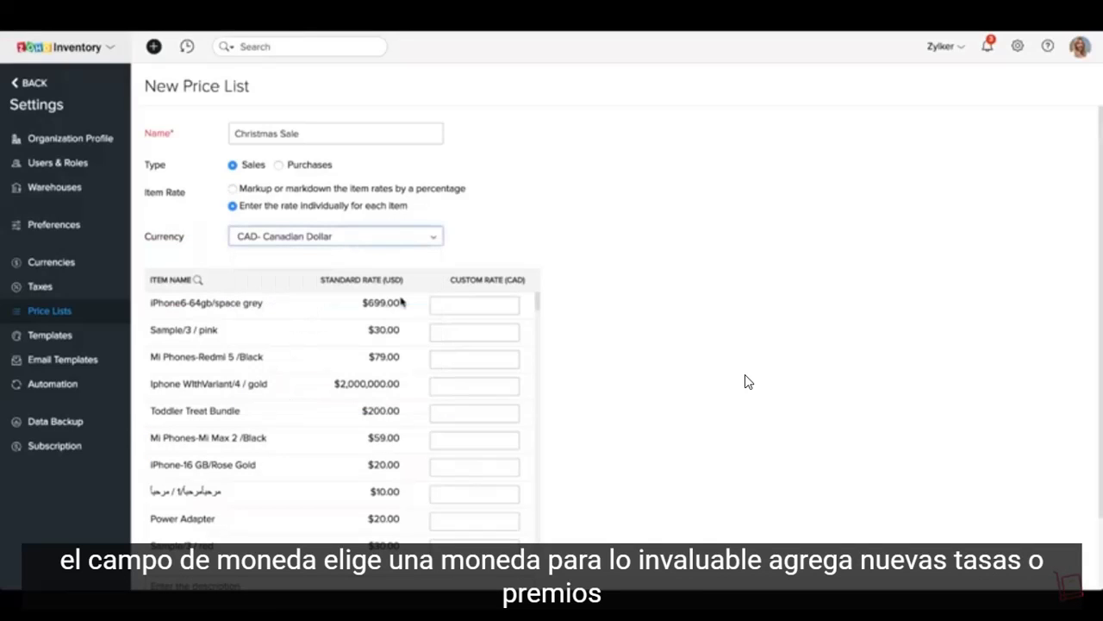
- Enter custom rates of 450 for iPhone6-64gb/space grey and 20 for Sample/3 / pink
{"action": "left_click", "coordinate": [444, 308]}
{"action": "type", "text": "450"}
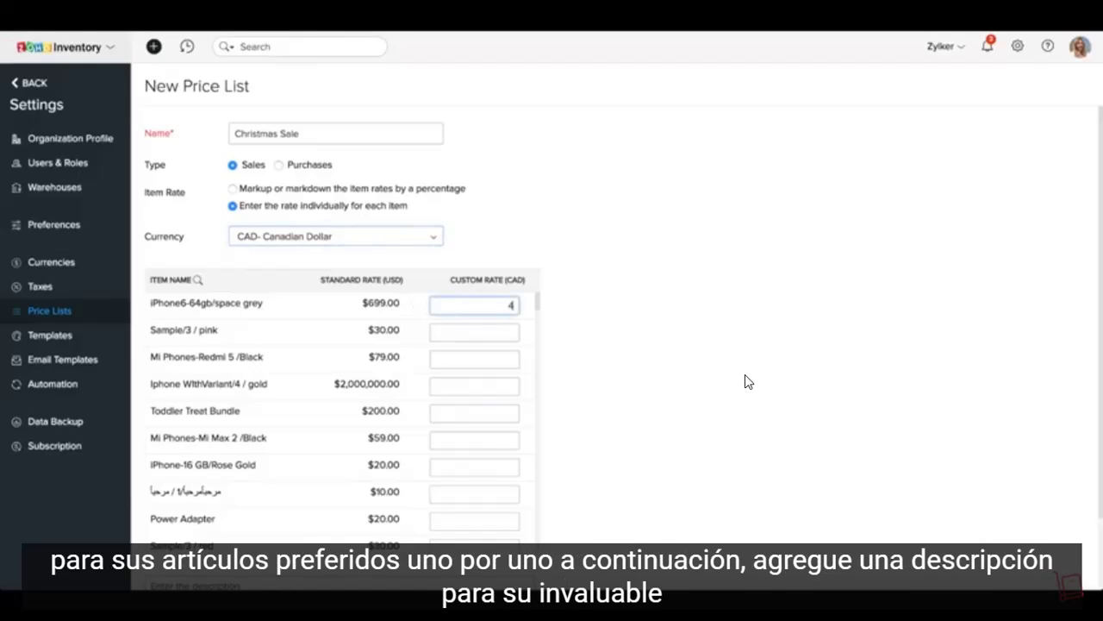
{"action": "left_click", "coordinate": [442, 328]}
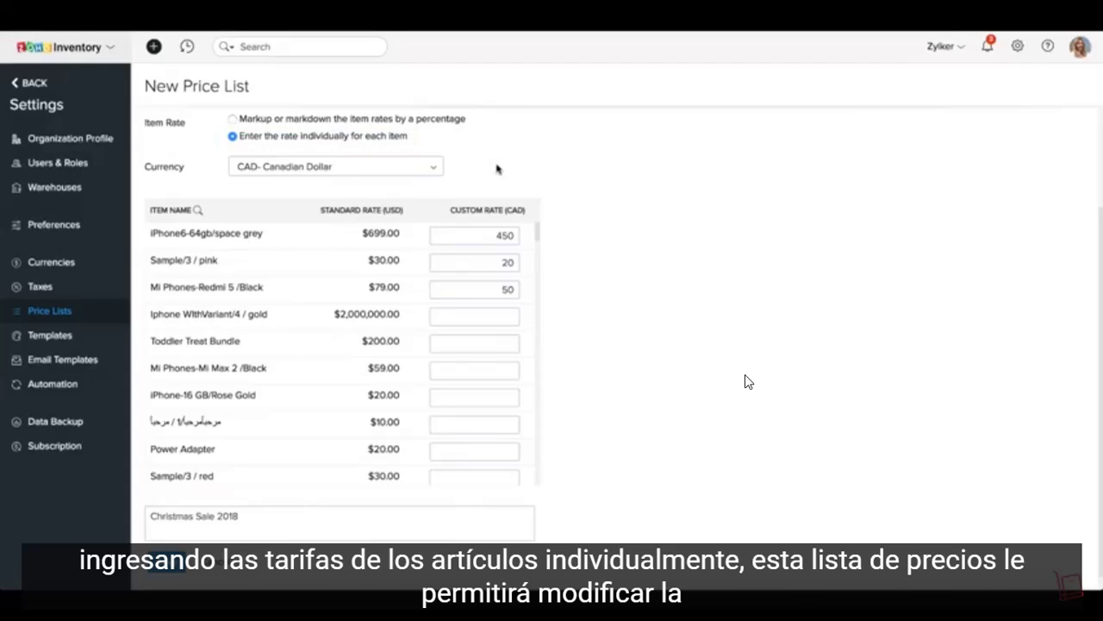
- Change the price list currency to GBP- Pound Sterling and enter a custom rate of 70 for Toddler Treat Bundle
{"action": "left_click", "coordinate": [435, 169]}
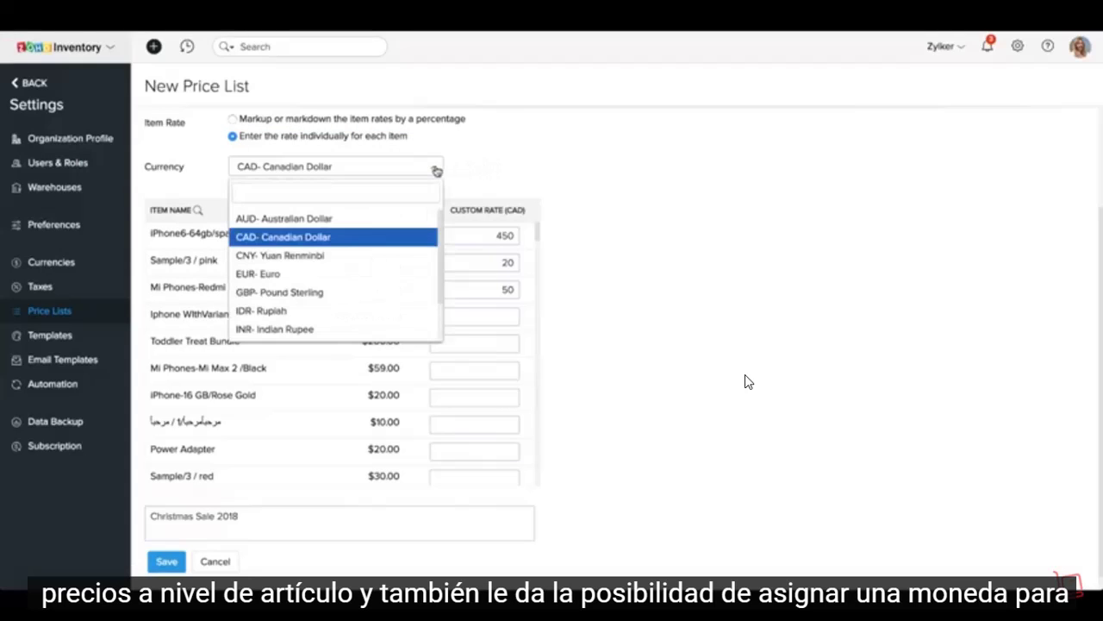
{"action": "left_click", "coordinate": [417, 292]}
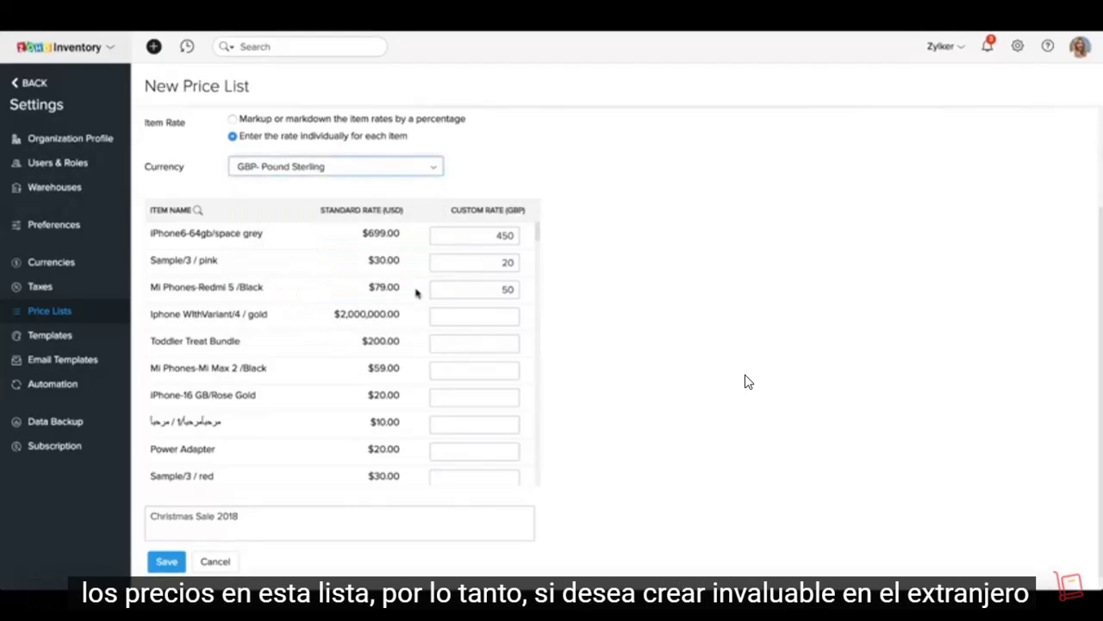
{"action": "left_click", "coordinate": [458, 342]}
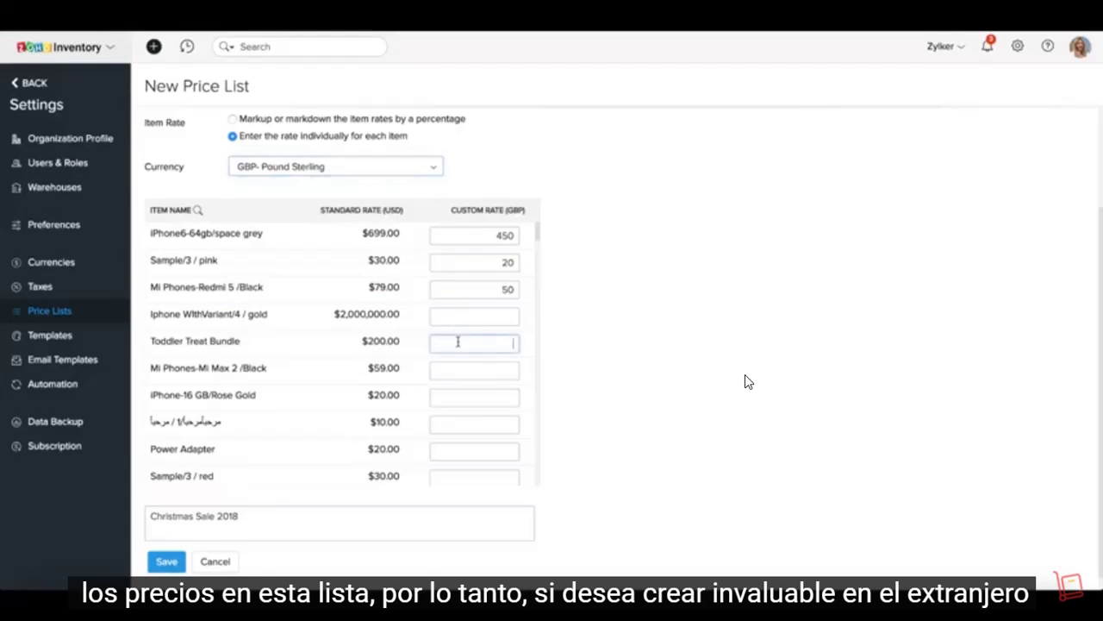
{"action": "type", "text": "70"}
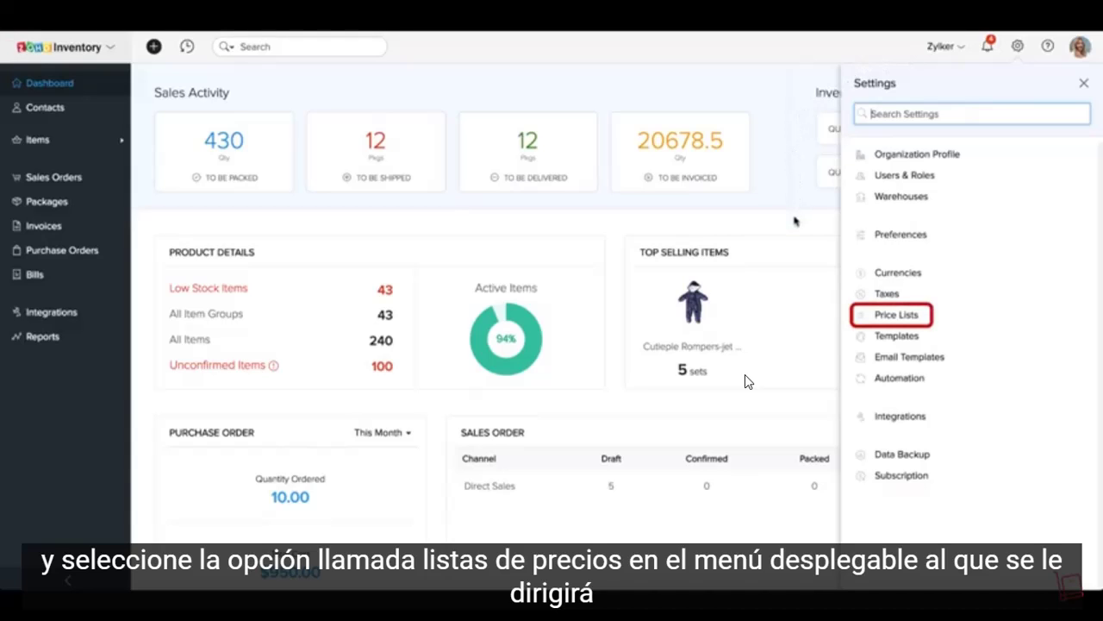
- Import a sales price list with the mapped fields, saving the selections for use during future imports
{"action": "left_click", "coordinate": [873, 316]}
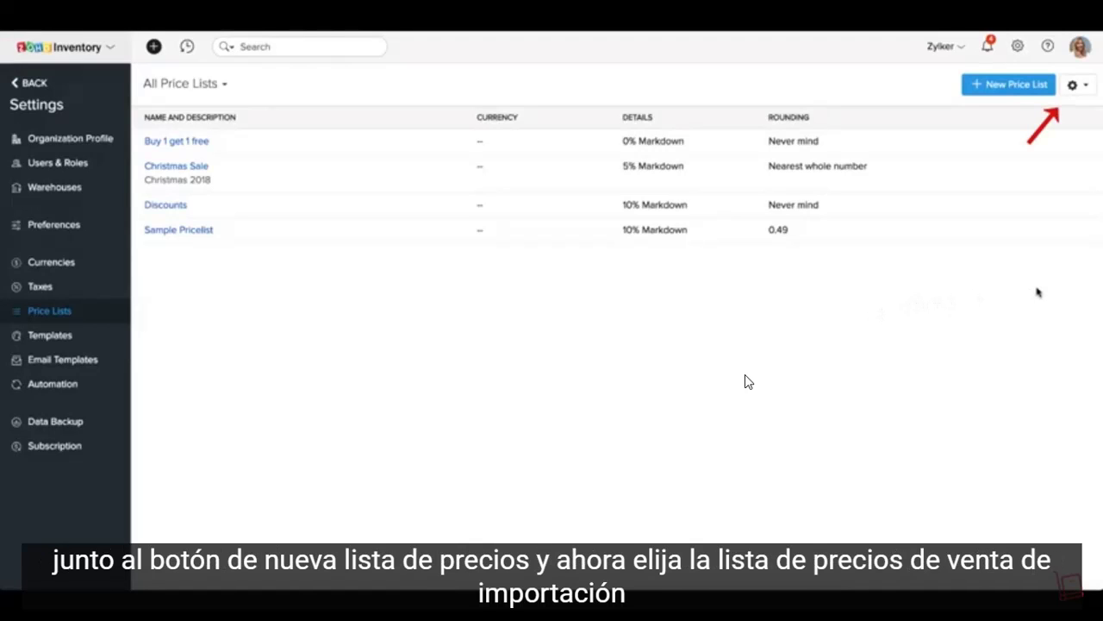
{"action": "left_click", "coordinate": [1091, 87]}
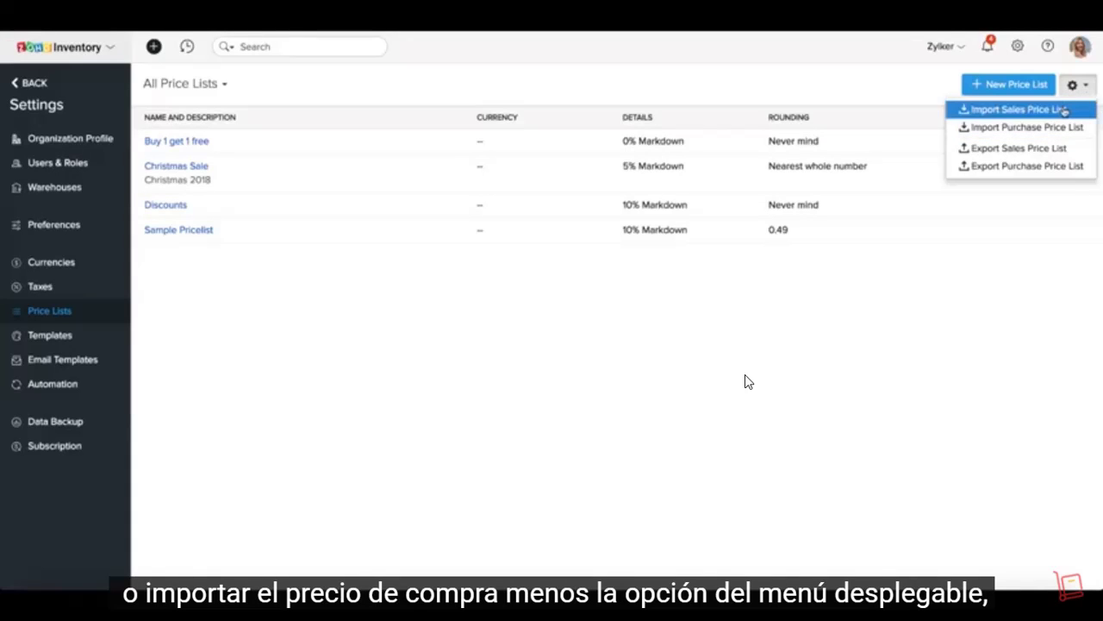
{"action": "left_click", "coordinate": [1062, 110]}
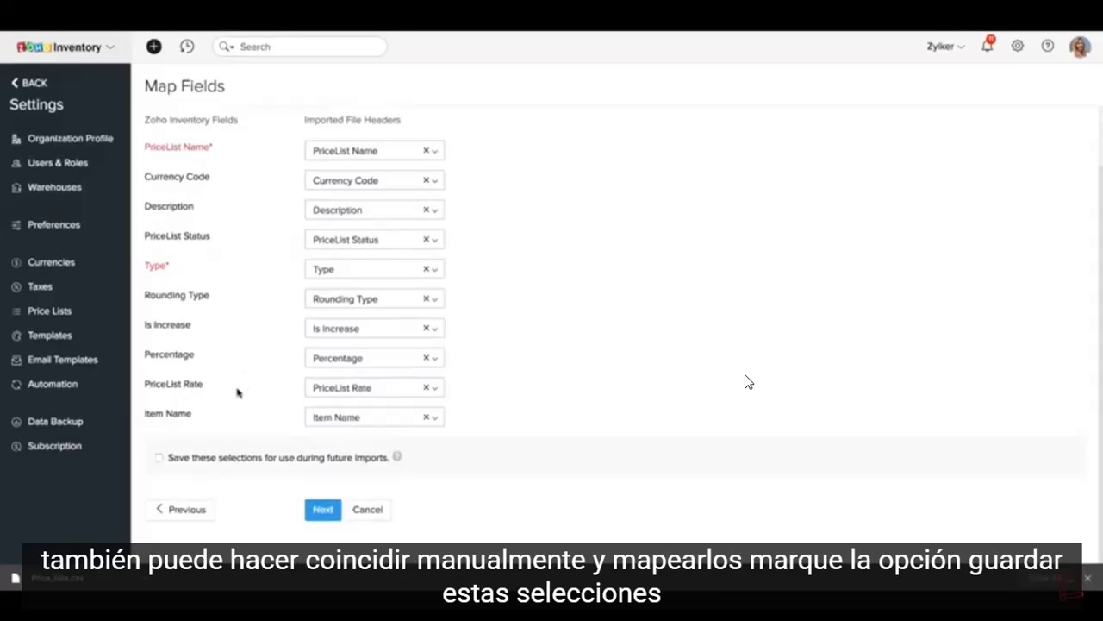
{"action": "left_click", "coordinate": [159, 457]}
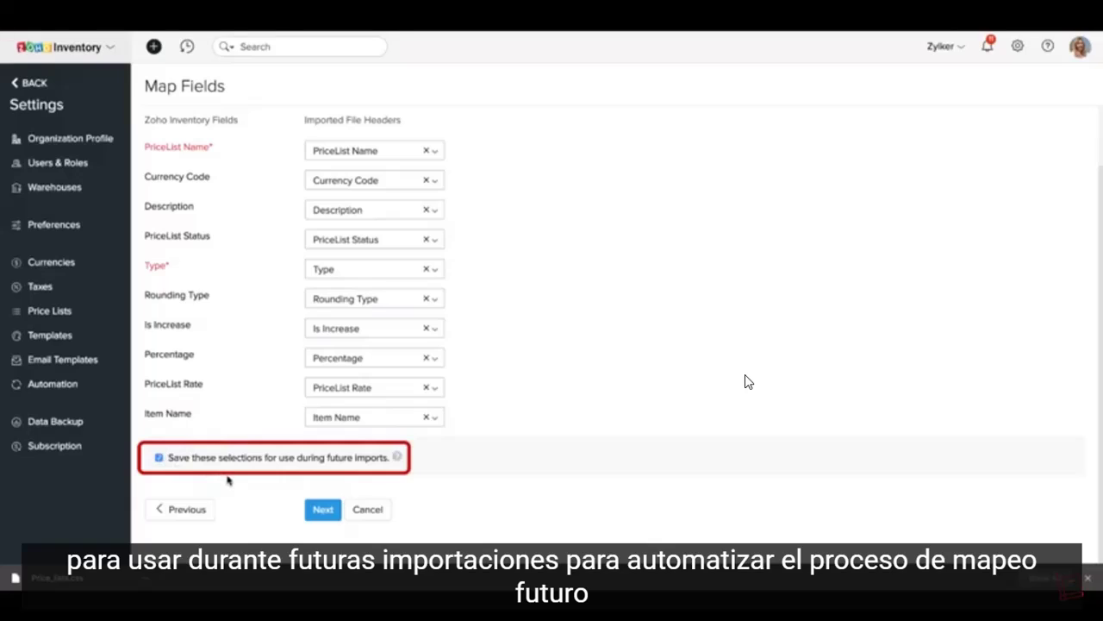
{"action": "left_click", "coordinate": [317, 512]}
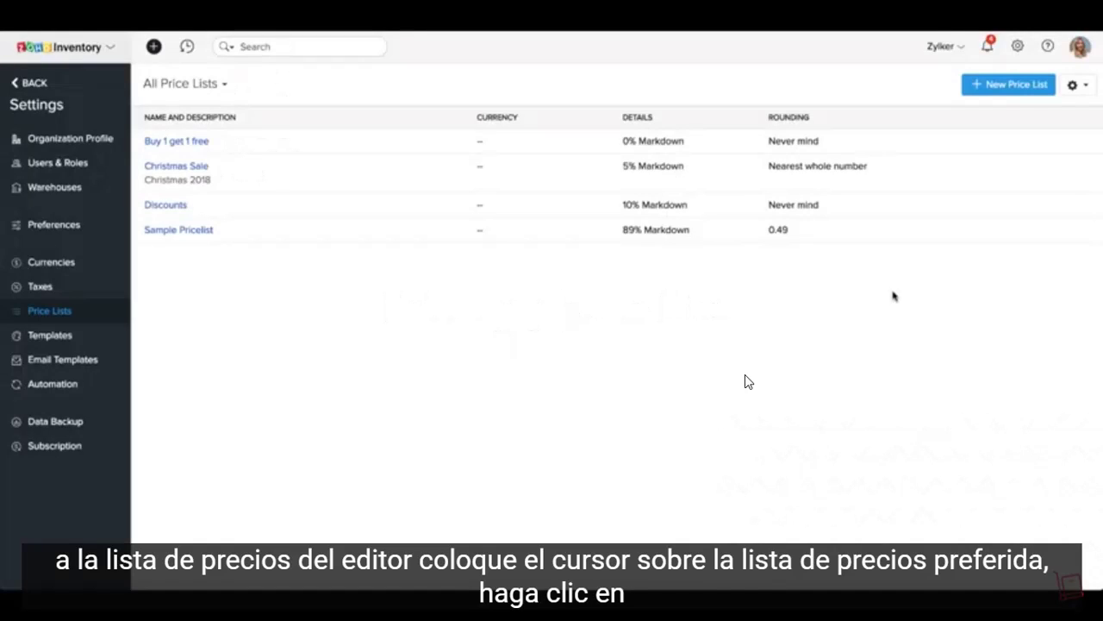
- Change the Sample Pricelist markdown to 10% and save the price list
{"action": "mouse_move", "coordinate": [890, 239]}
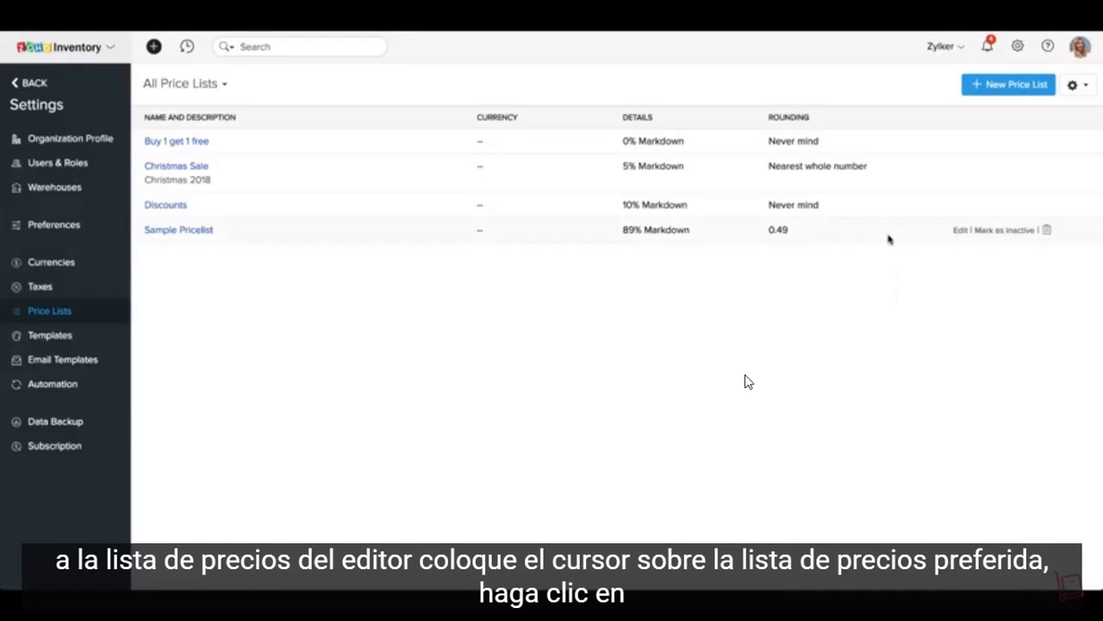
{"action": "left_click", "coordinate": [957, 233]}
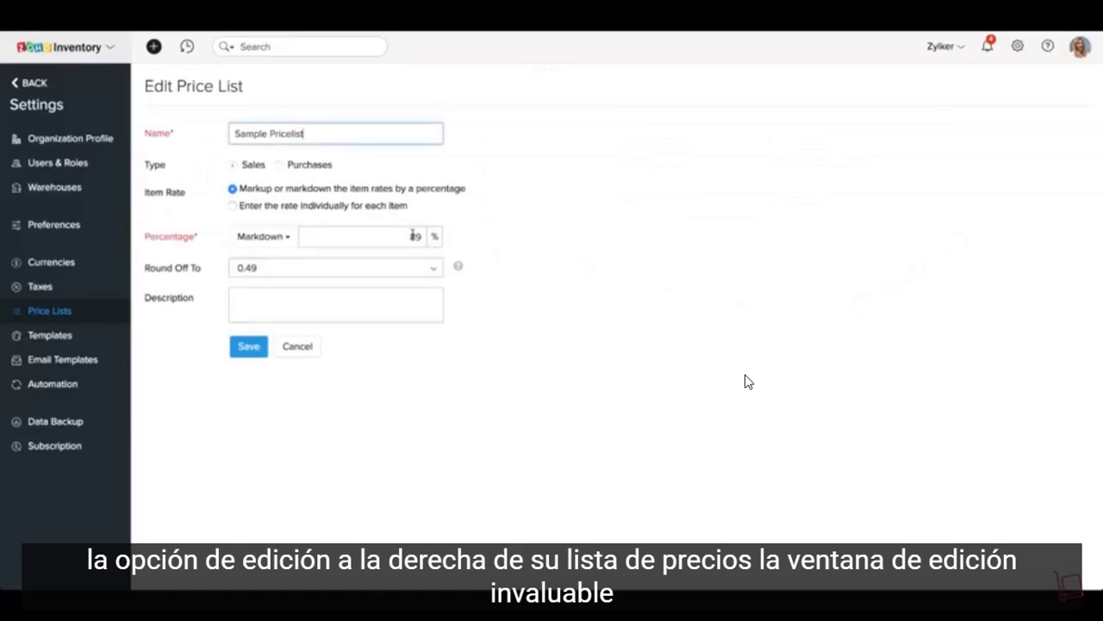
{"action": "left_click", "coordinate": [414, 236]}
{"action": "key", "text": "BackSpace"}
{"action": "type", "text": "0"}
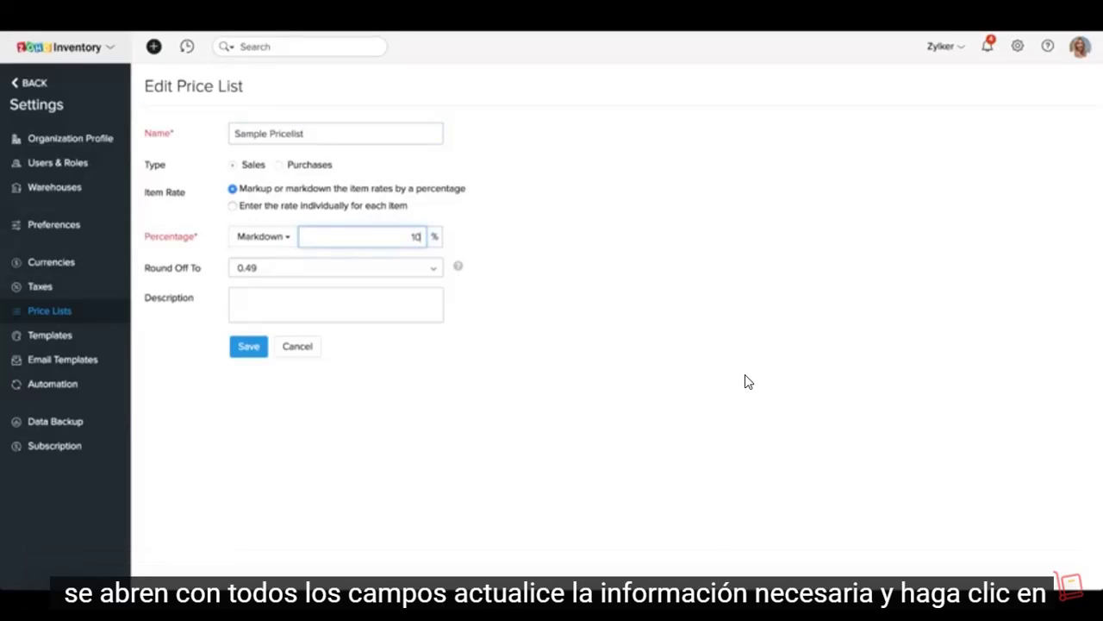
{"action": "left_click", "coordinate": [241, 356]}
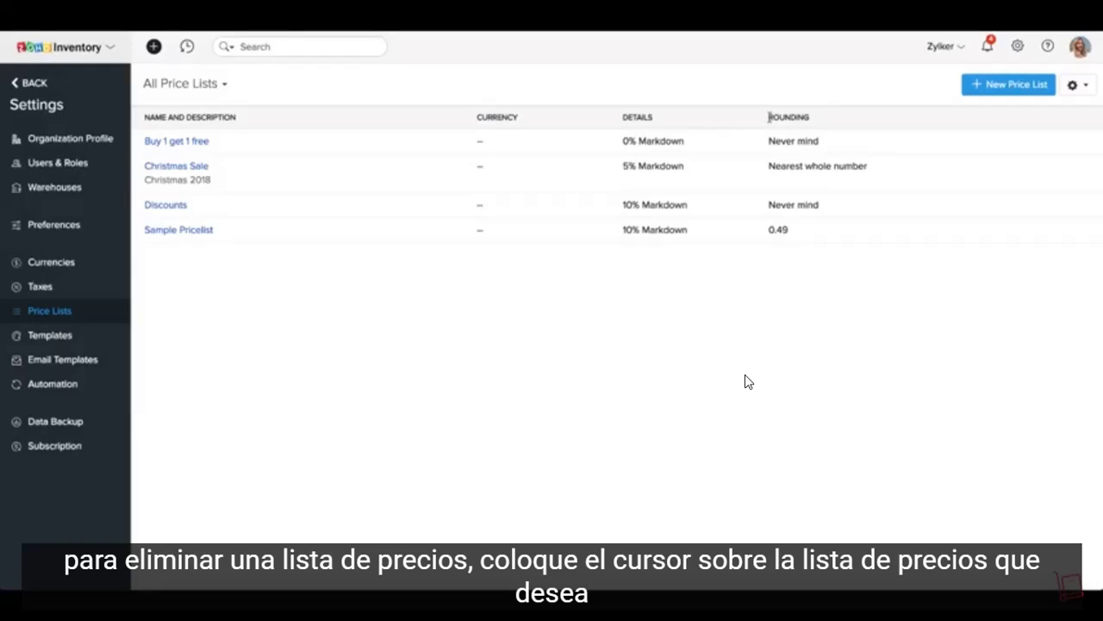
- Delete the Christmas Sale price list
{"action": "mouse_move", "coordinate": [852, 145]}
{"action": "mouse_move", "coordinate": [902, 167]}
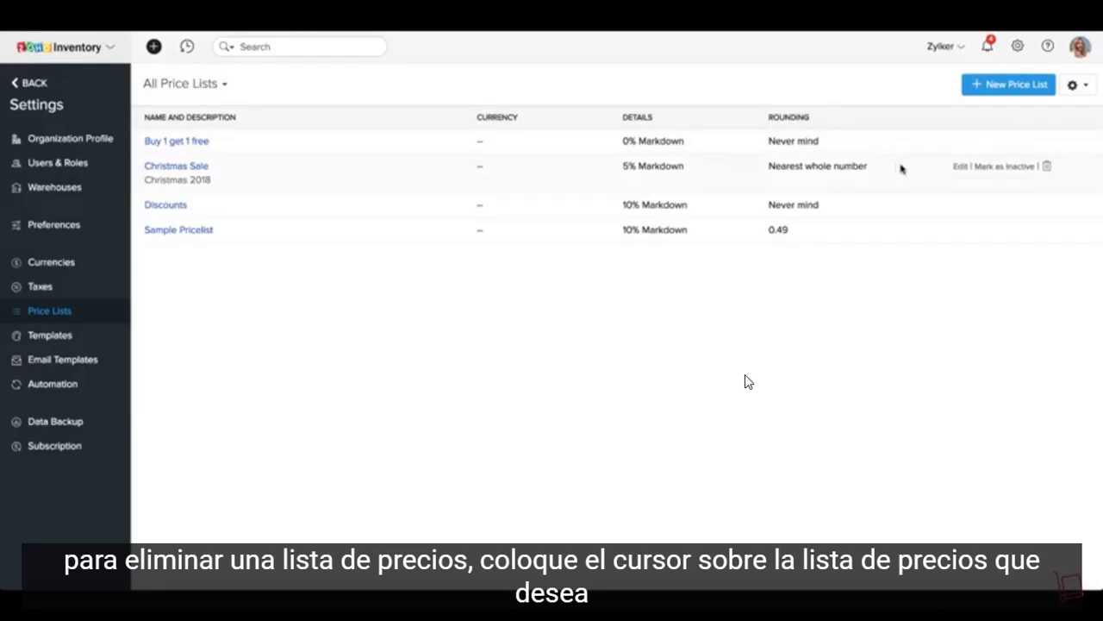
{"action": "left_click", "coordinate": [1047, 168]}
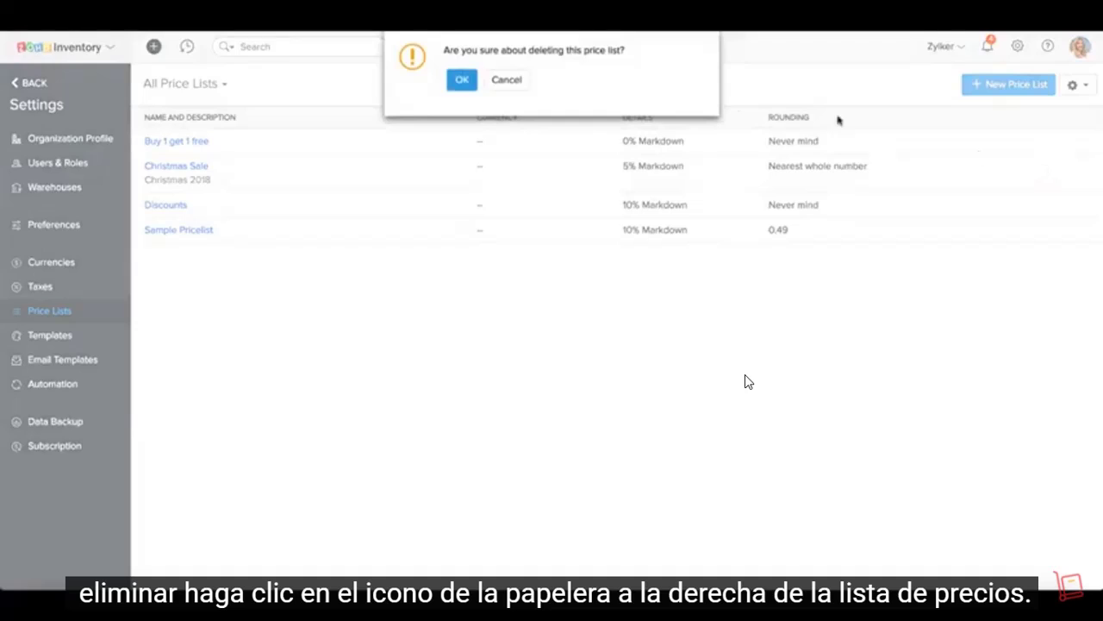
{"action": "left_click", "coordinate": [463, 80]}
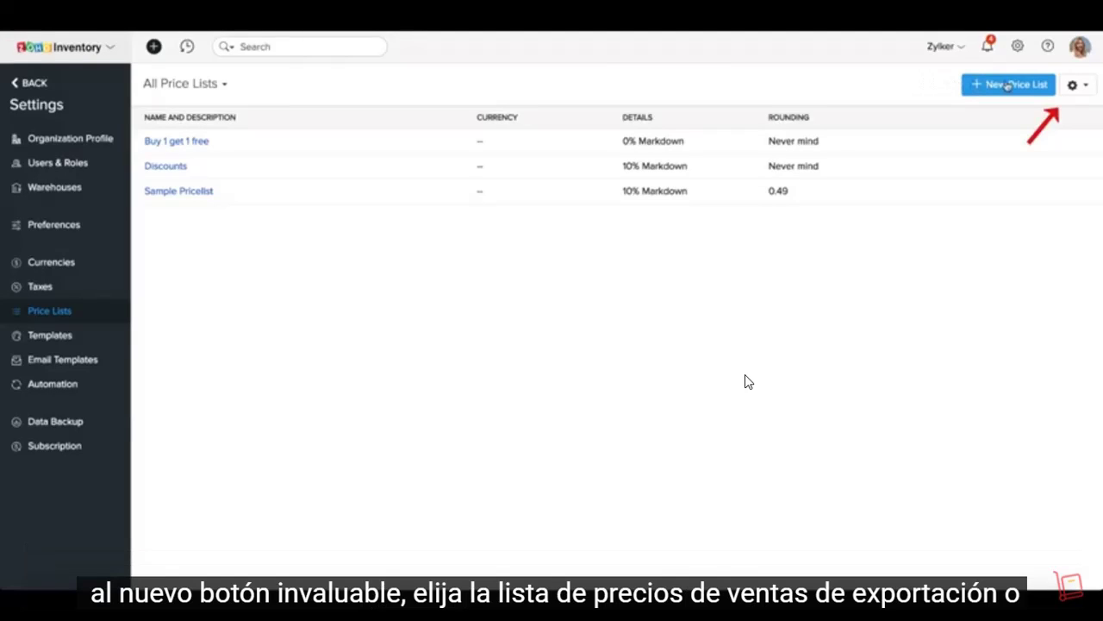
- Export the sales price lists in XLS (Microsoft Excel 1997-2004 Compatible) format
{"action": "left_click", "coordinate": [1090, 87]}
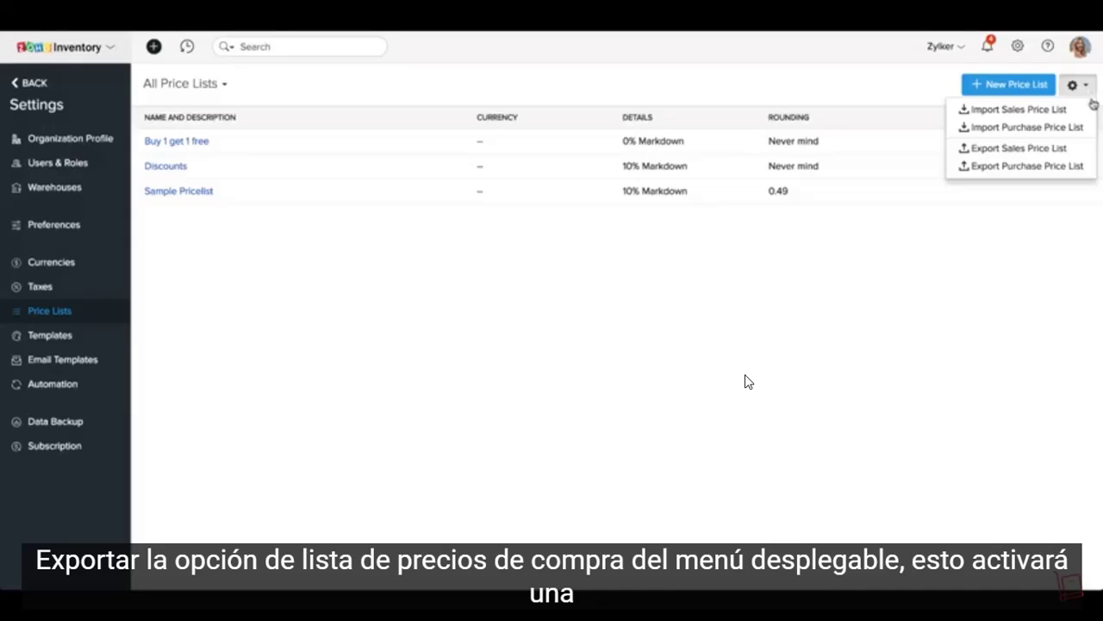
{"action": "left_click", "coordinate": [1086, 153]}
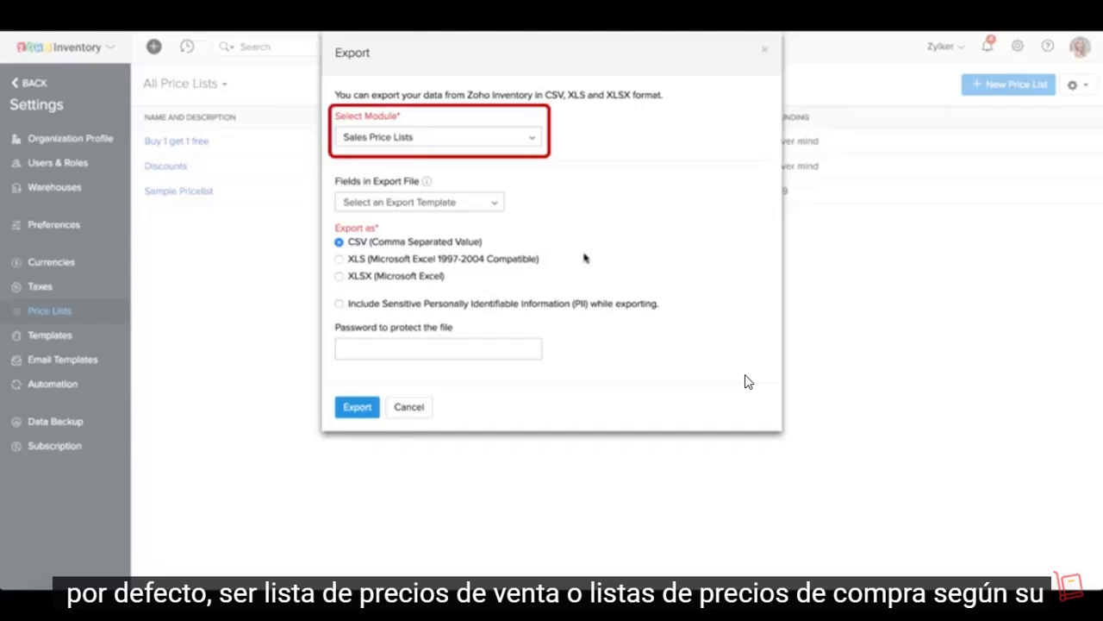
{"action": "left_click", "coordinate": [531, 262]}
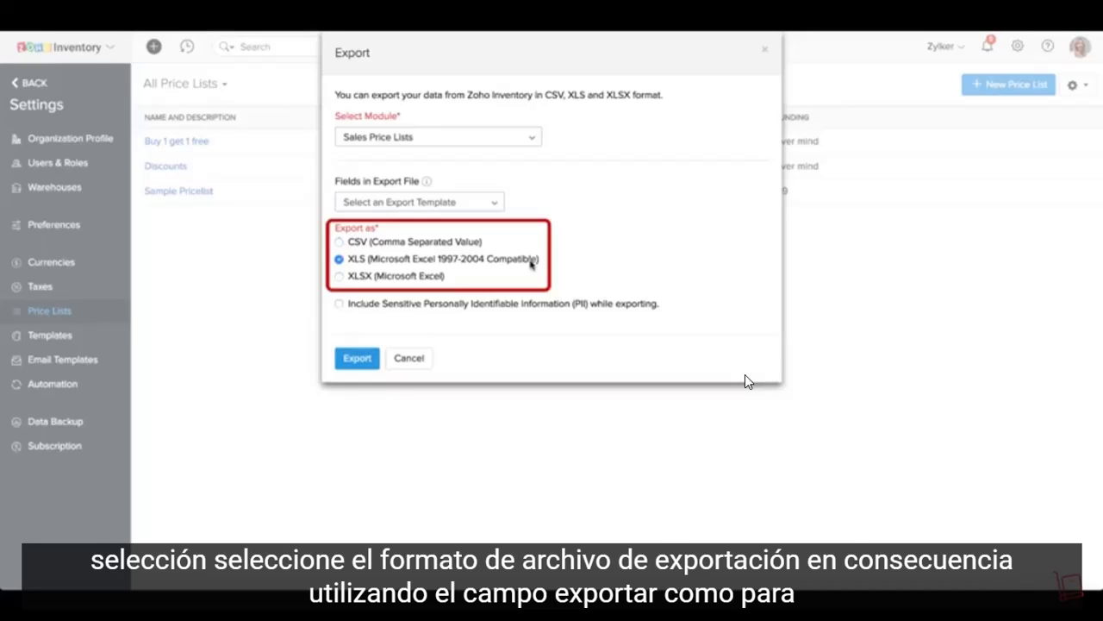
{"action": "left_click", "coordinate": [367, 360]}
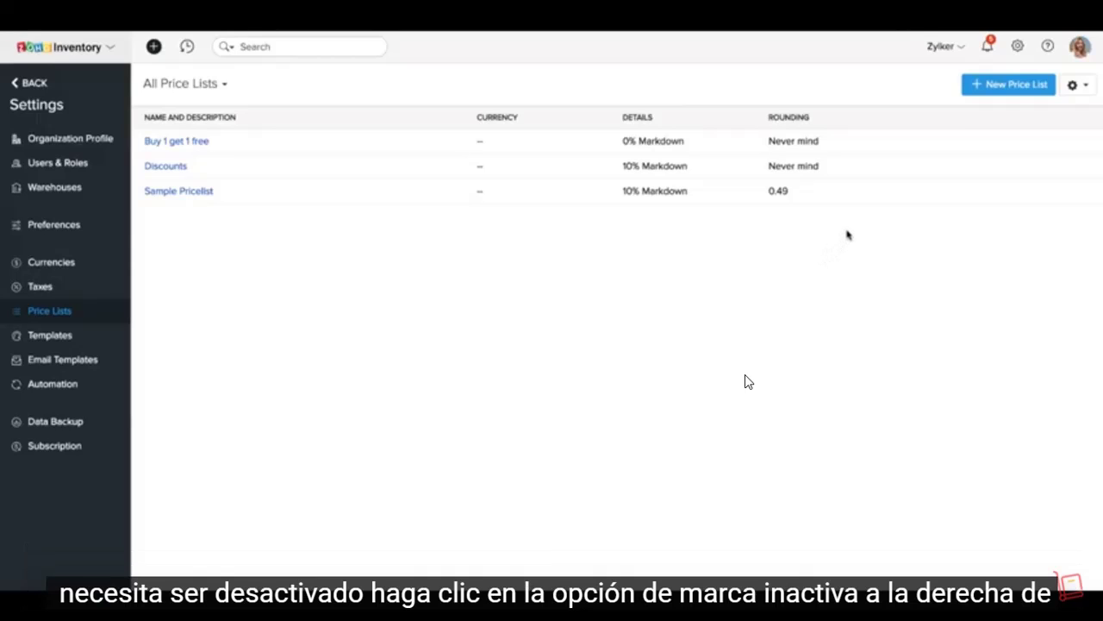
- Mark the Sample Pricelist as inactive and reactivate it
{"action": "mouse_move", "coordinate": [857, 202]}
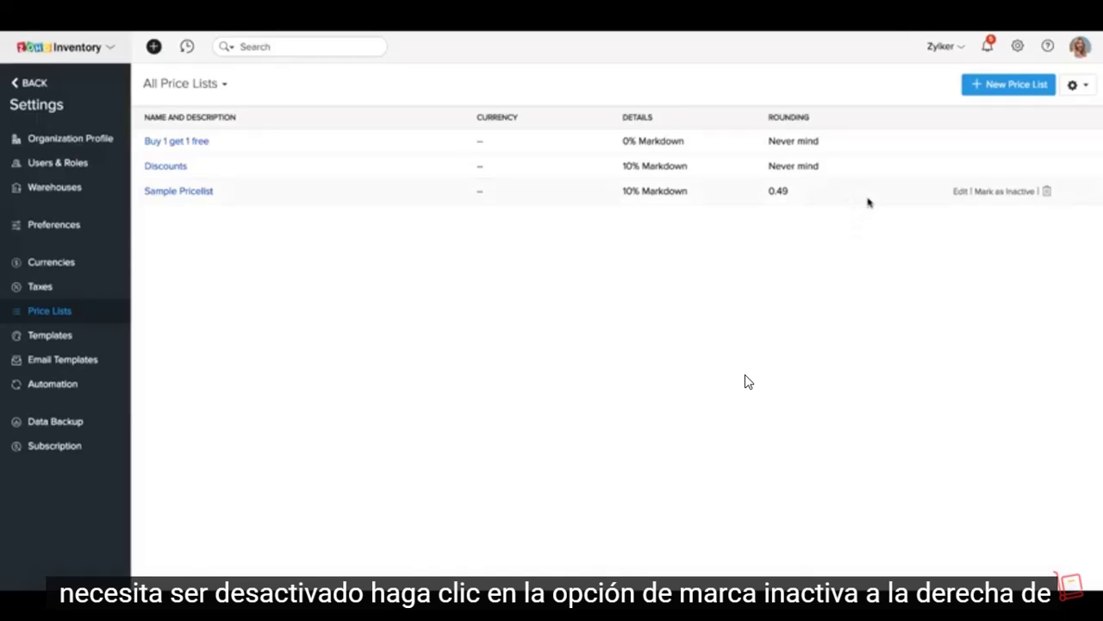
{"action": "left_click", "coordinate": [994, 192]}
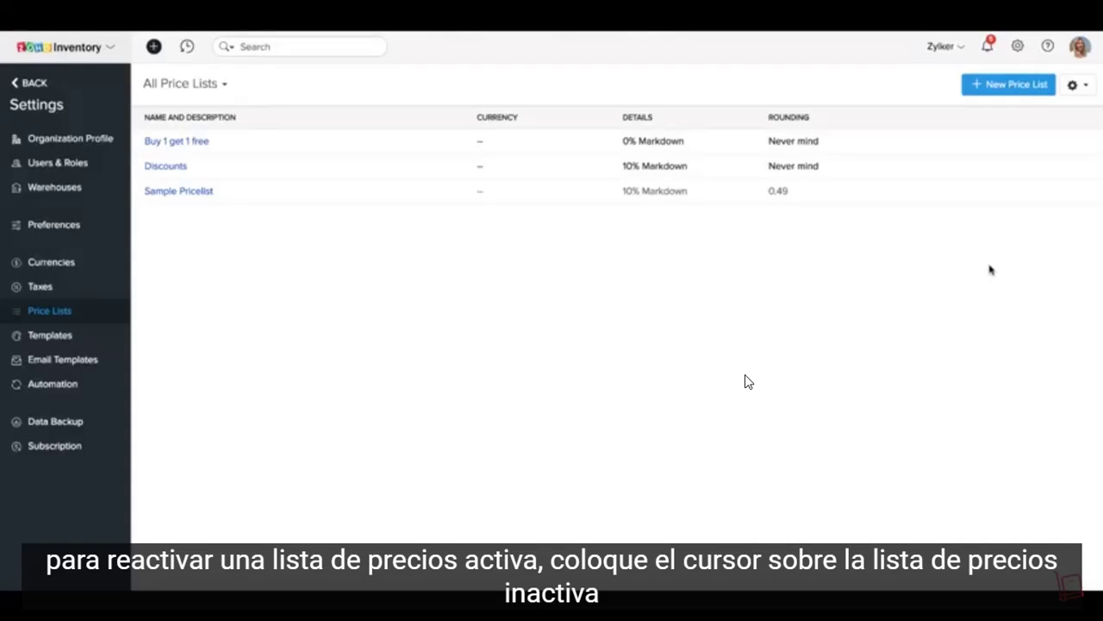
{"action": "mouse_move", "coordinate": [992, 199]}
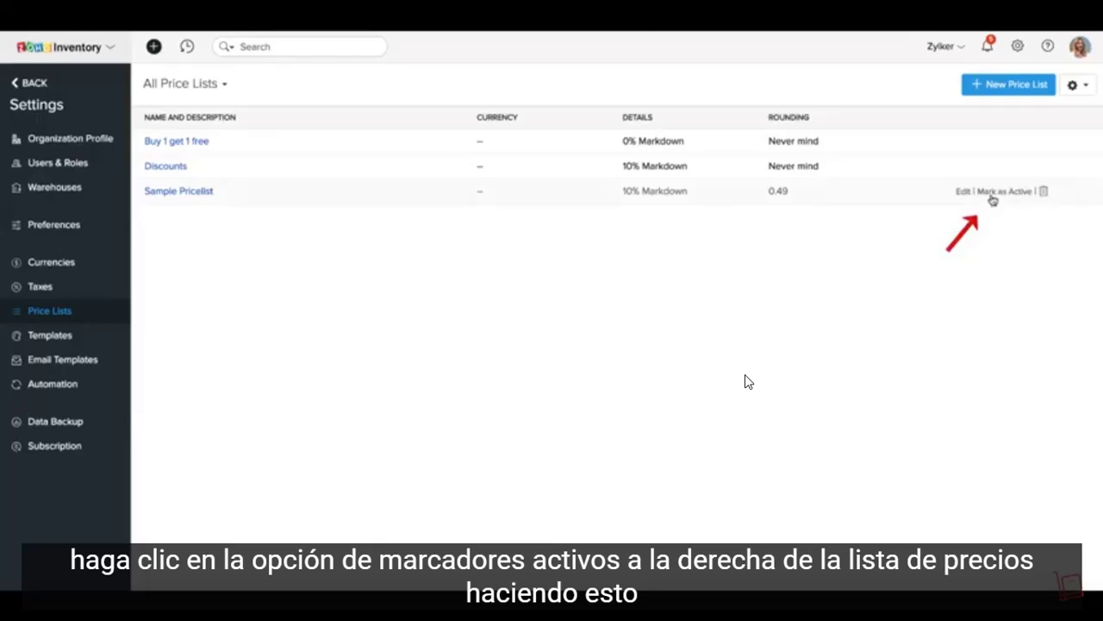
{"action": "left_click", "coordinate": [992, 192]}
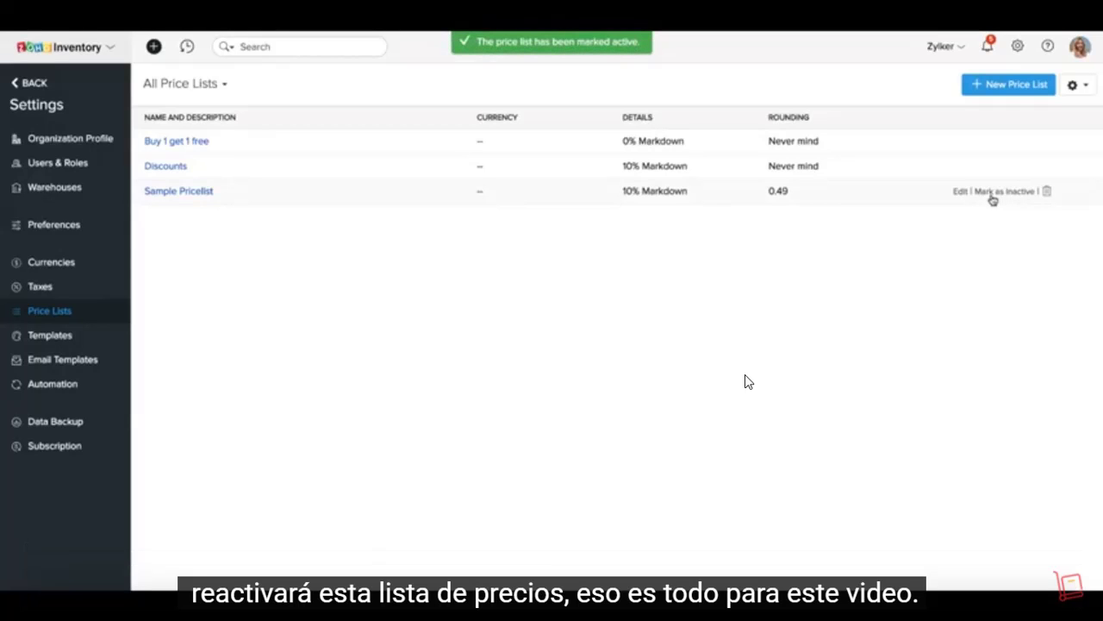